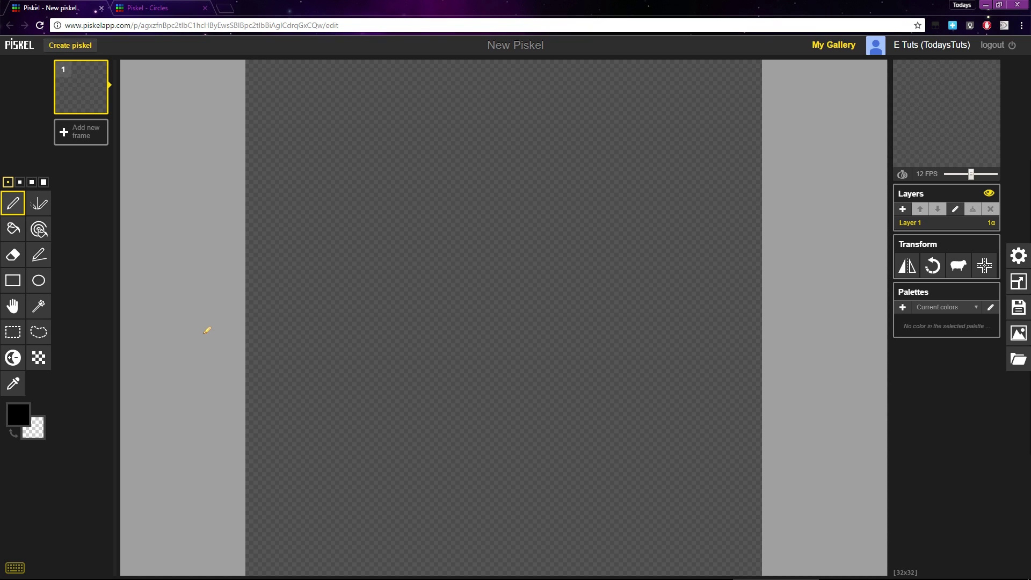
- Draw the first twelve pixels of a horizontal black line across the canvas middle
left_click(366, 293)
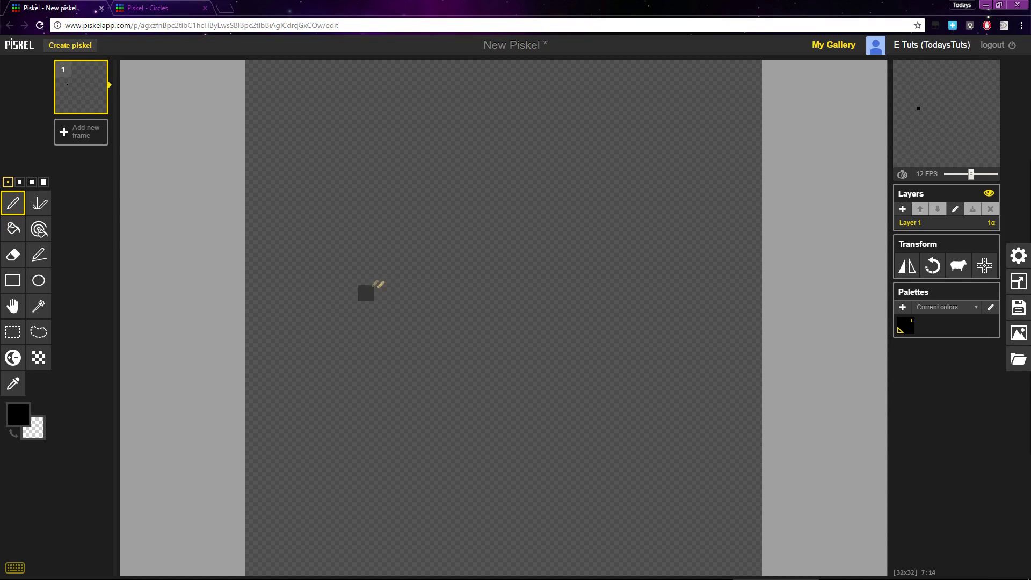
left_click(381, 293)
left_click(398, 293)
left_click(414, 294)
left_click(430, 293)
left_click(446, 294)
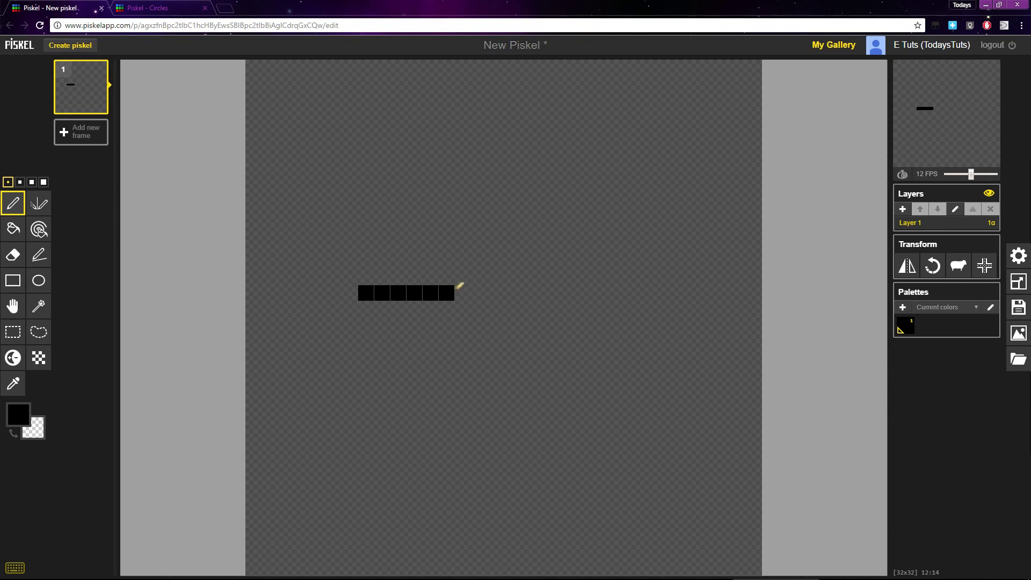
left_click(462, 293)
left_click(478, 294)
left_click(495, 293)
left_click(511, 293)
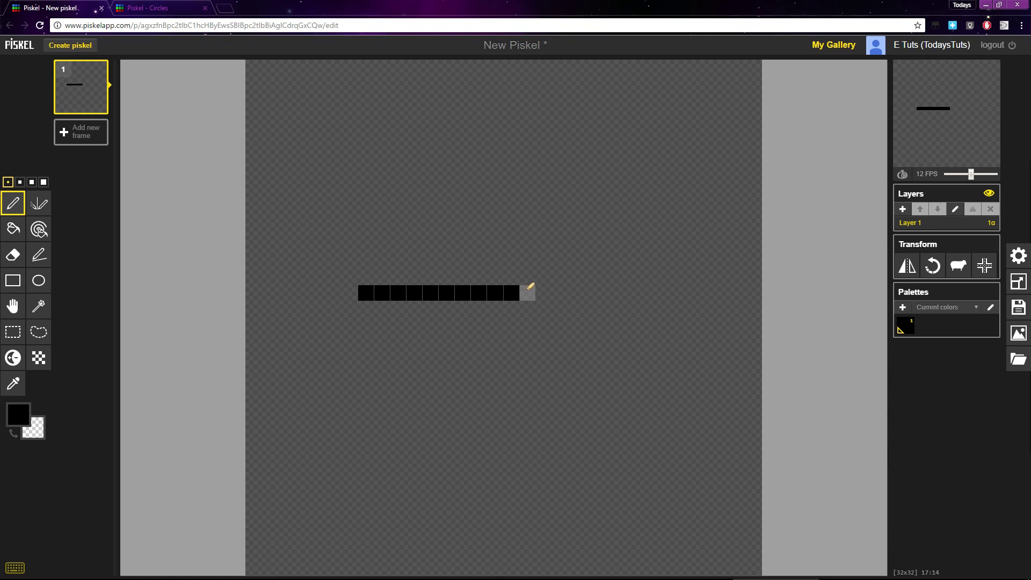
left_click(527, 294)
left_click(543, 293)
- Finish the 15-pixel horizontal line and drag a vertical line up and down through its middle
left_click(560, 293)
left_click(575, 294)
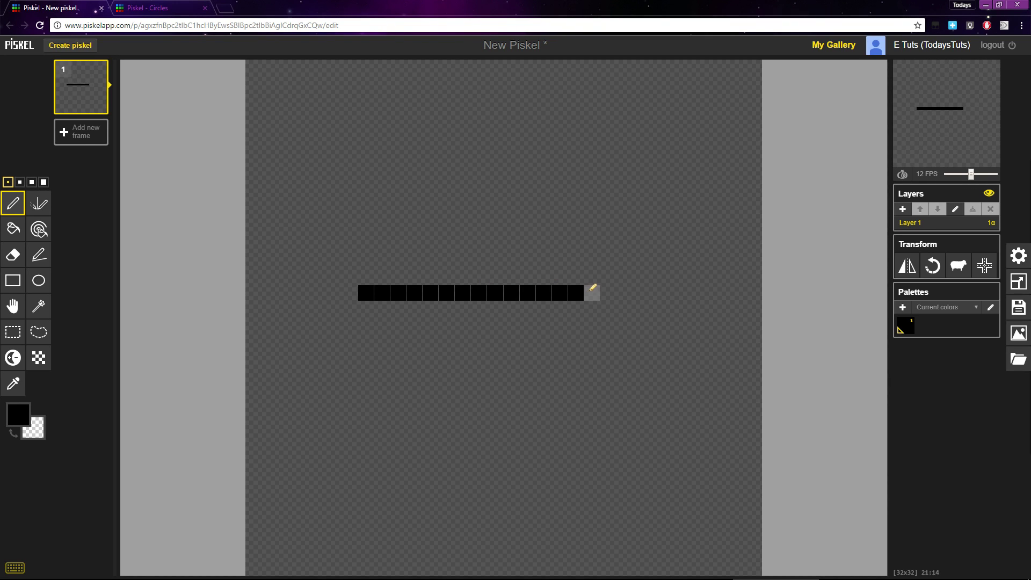
left_click(591, 292)
left_click_drag(485, 288, 484, 177)
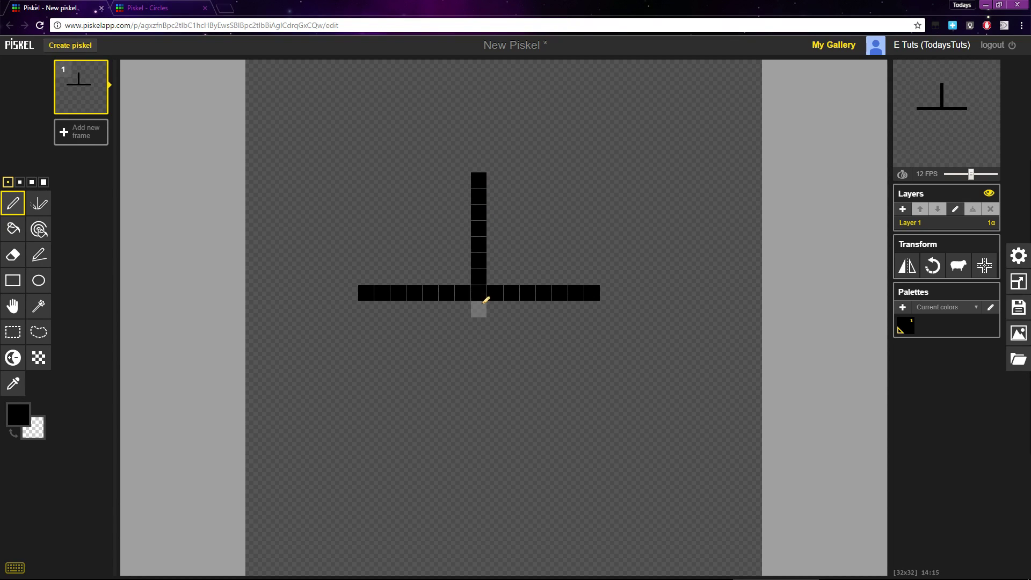
left_click_drag(485, 302, 481, 403)
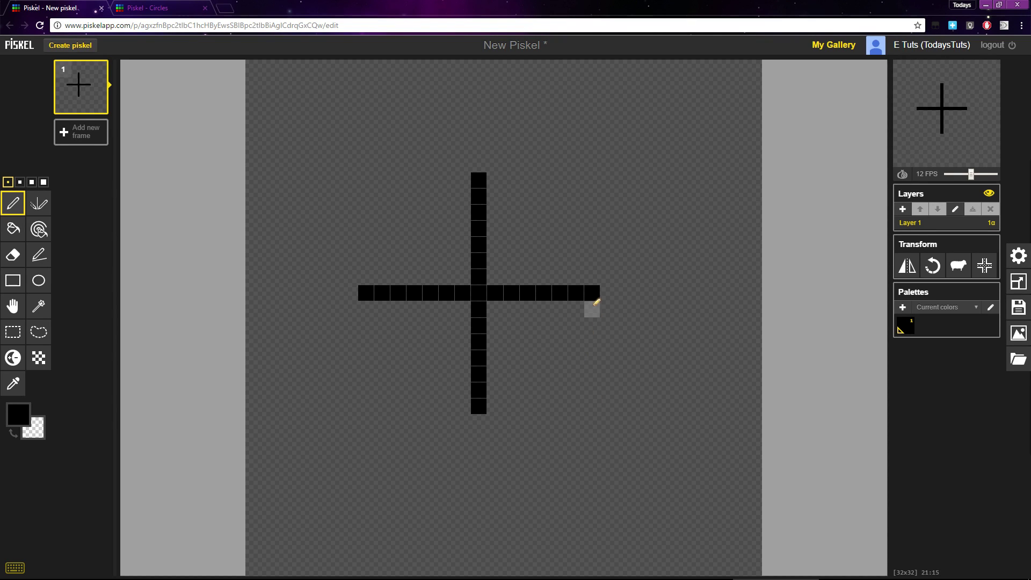
- Add a pixel on each side of the right, top, left and bottom arm ends as caps
left_click(592, 277)
left_click(591, 309)
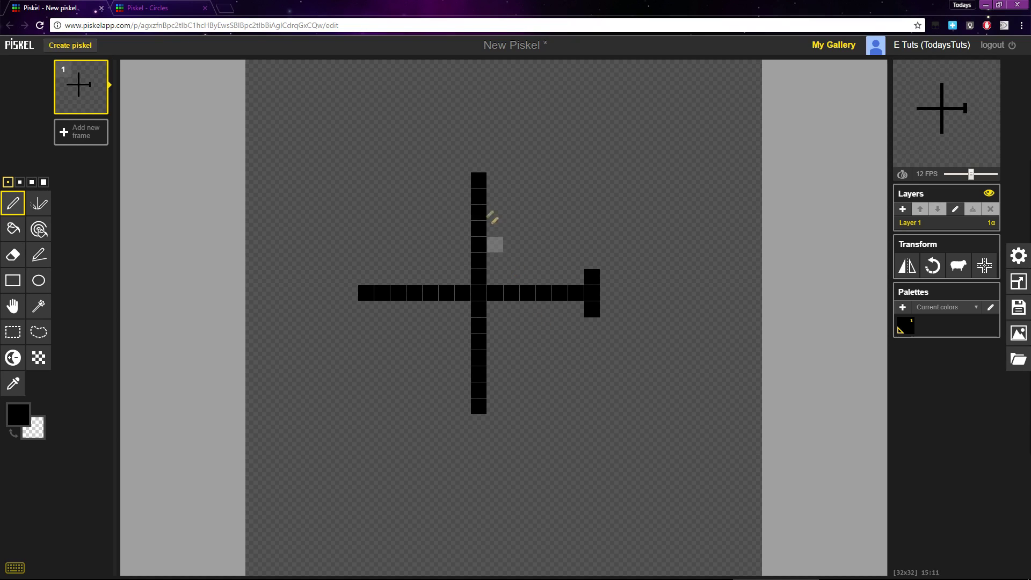
left_click(463, 180)
left_click(495, 180)
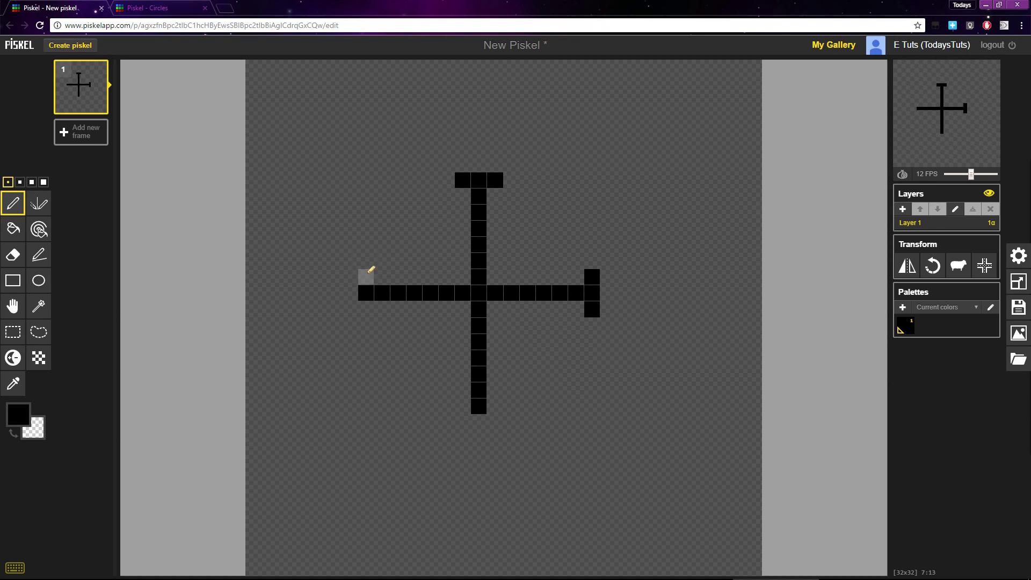
left_click(366, 278)
left_click(365, 310)
left_click(463, 406)
left_click(495, 406)
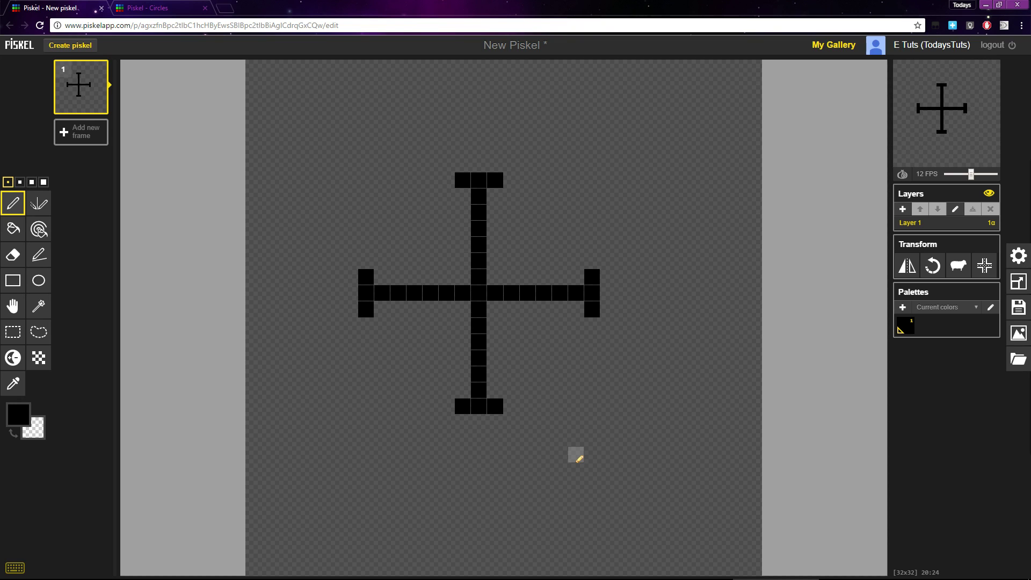
- Draw staircase pixels rising from the left cap and stepping left from the top cap
left_click(382, 261)
left_click(382, 245)
left_click(452, 197)
left_click(436, 196)
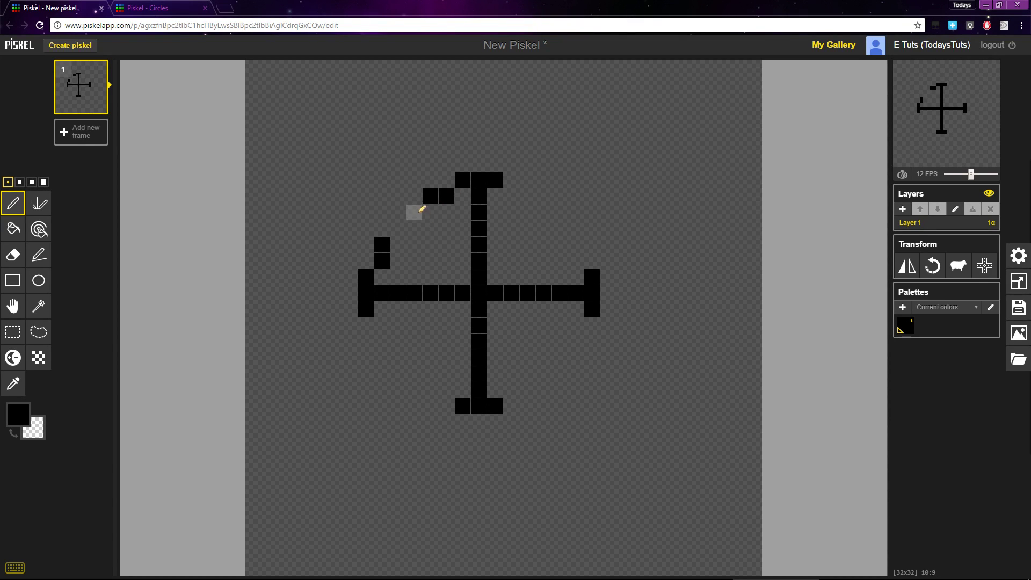
left_click(418, 214)
left_click(402, 213)
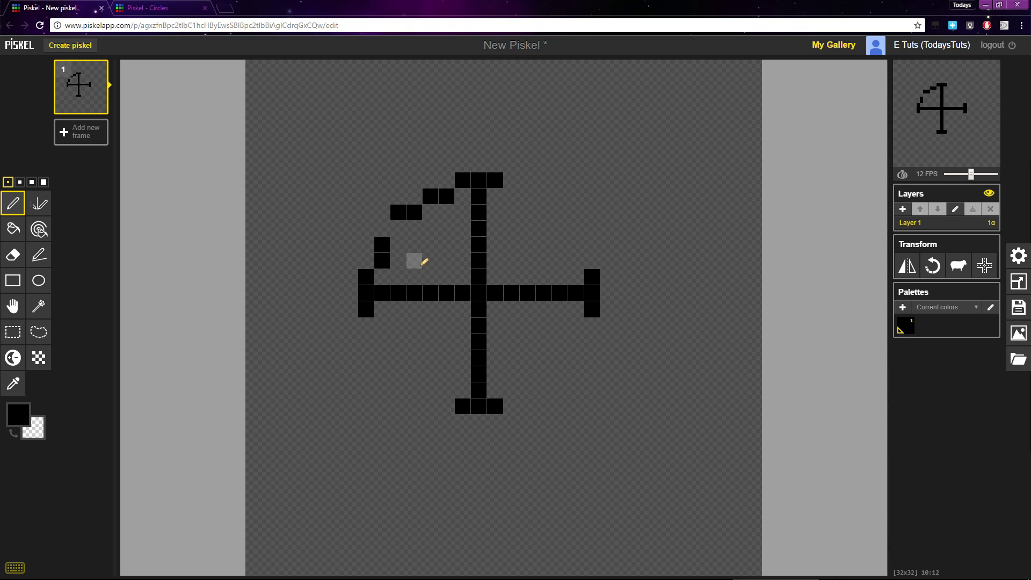
- Erase two misplaced arc pixels and redraw each one row lower to smooth the arc
right_click(402, 209)
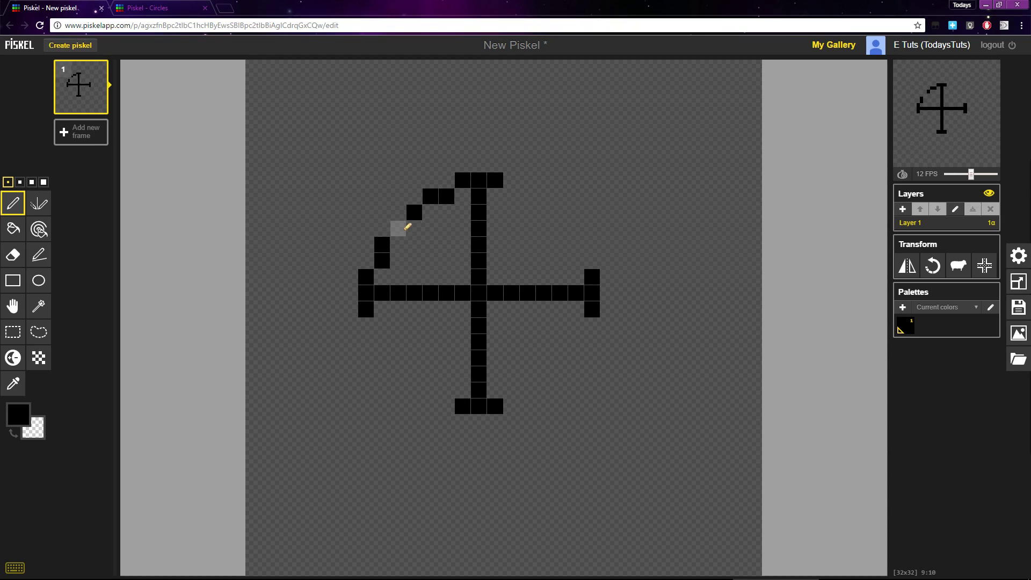
left_click(403, 229)
right_click(430, 197)
left_click(432, 216)
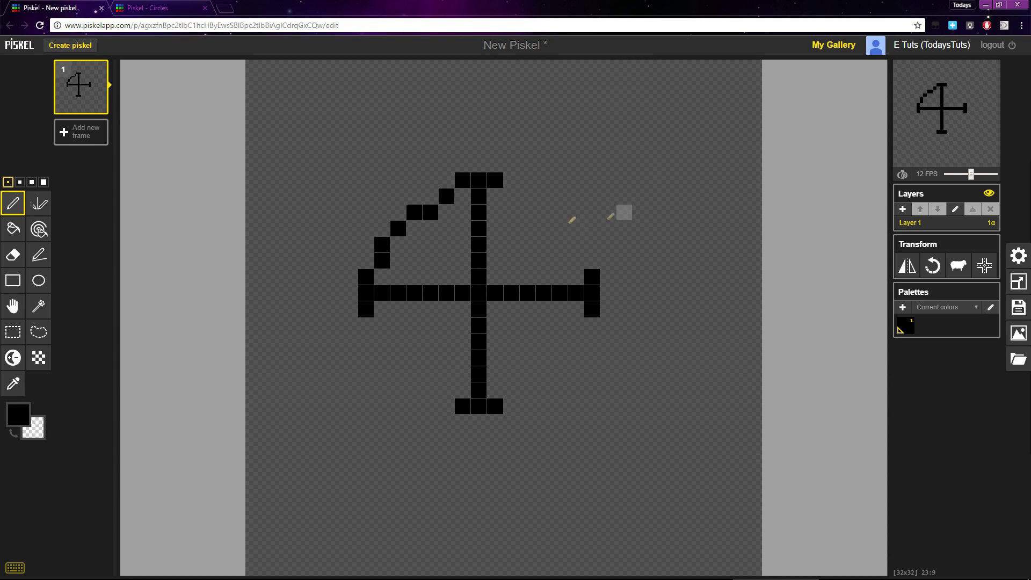
- Restore a missing upper-left arc pixel and draw the upper-right arc from the top cap to the right cap
left_click(430, 197)
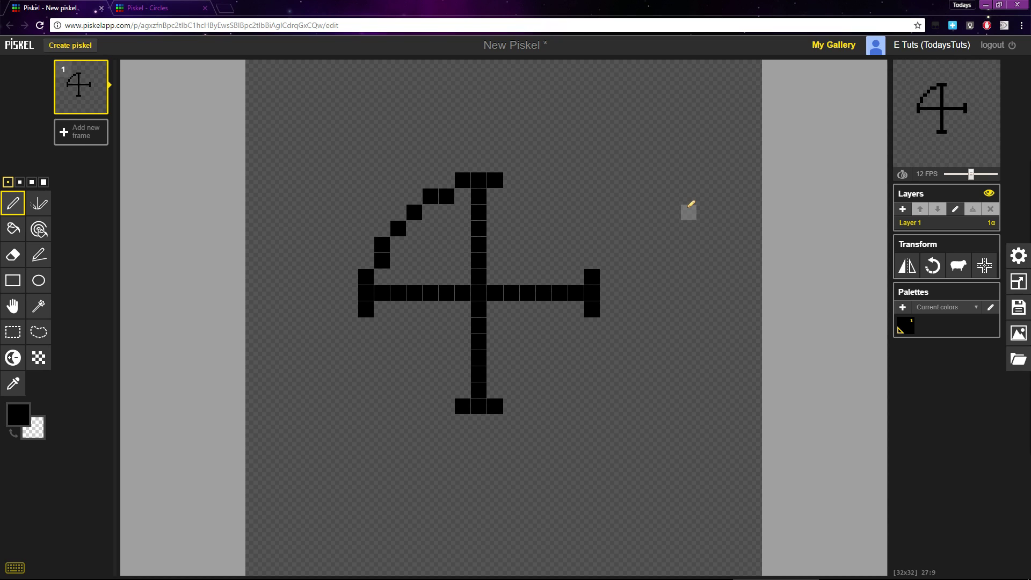
left_click_drag(511, 197, 526, 196)
mouse_move(576, 261)
left_mouse_down()
mouse_move(578, 240)
mouse_move(560, 228)
left_mouse_up()
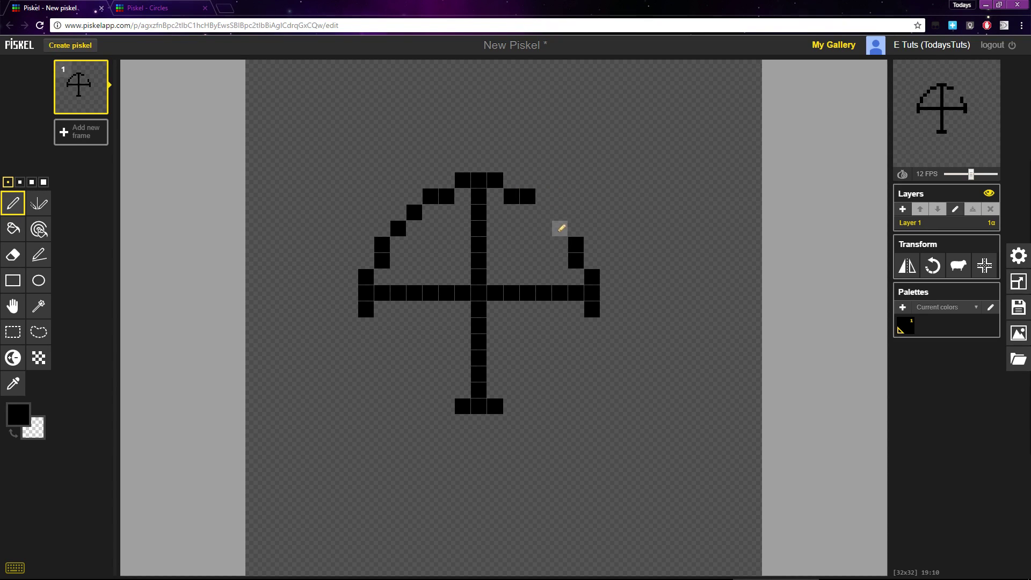
left_click(547, 215)
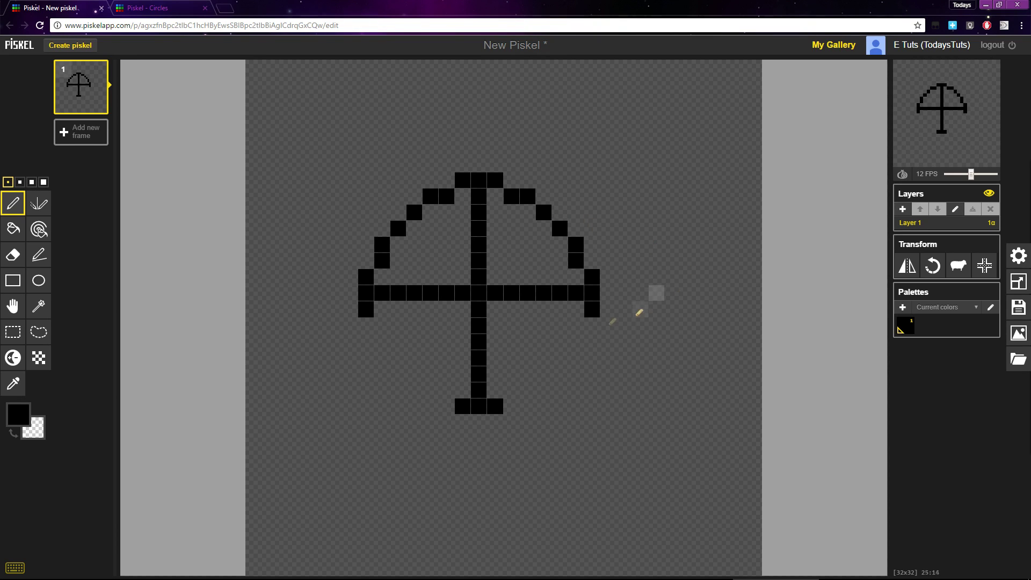
- Draw the lower-right arc between the right cap and the bottom cap
left_click_drag(578, 328, 575, 342)
left_click_drag(511, 390, 527, 390)
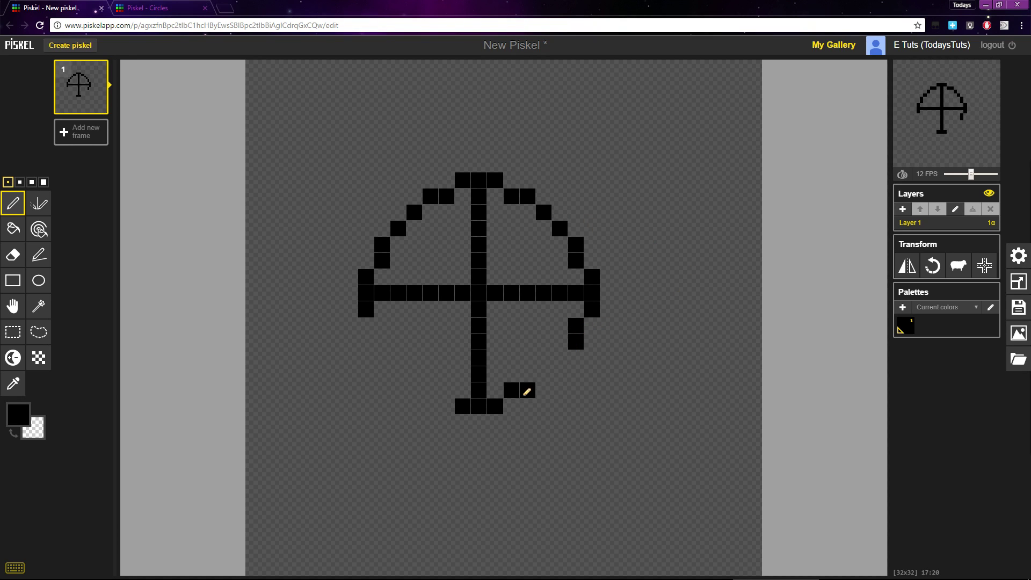
left_click(544, 374)
left_click(558, 357)
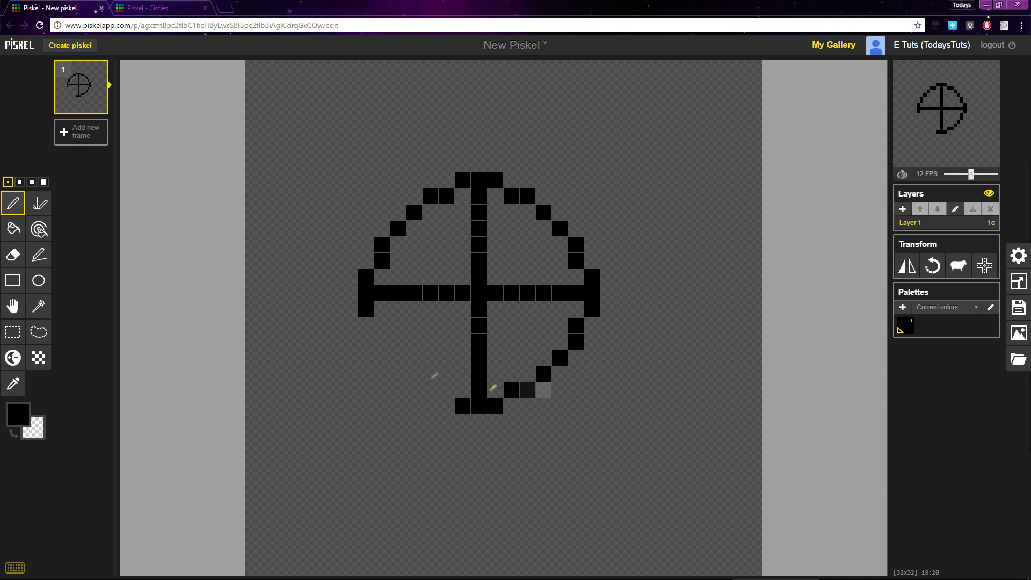
- Close the lower-left arc and erase the horizontal bar of the cross
left_click_drag(380, 327, 382, 342)
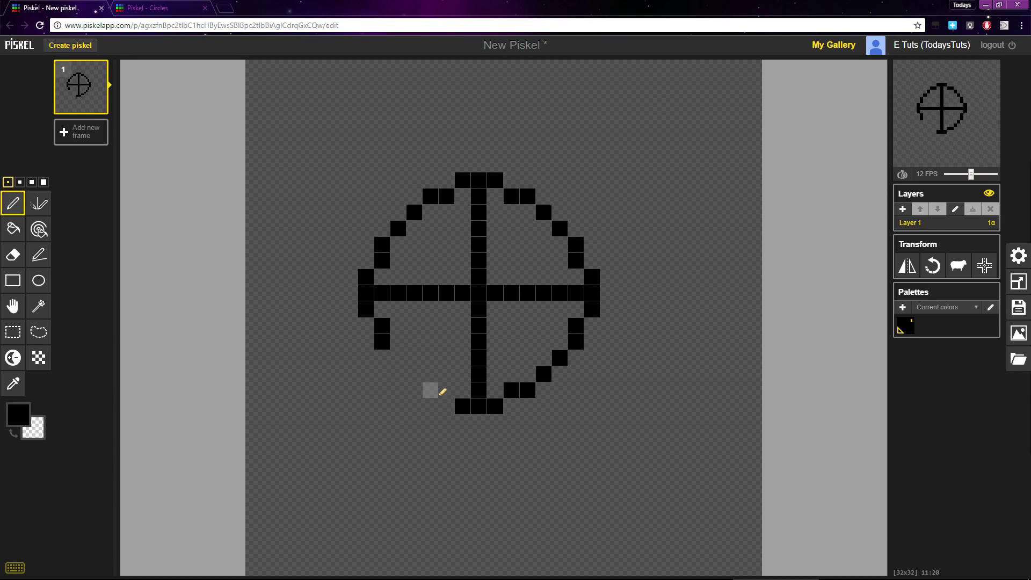
left_click(442, 391)
left_click(430, 390)
left_click(414, 374)
left_click(398, 358)
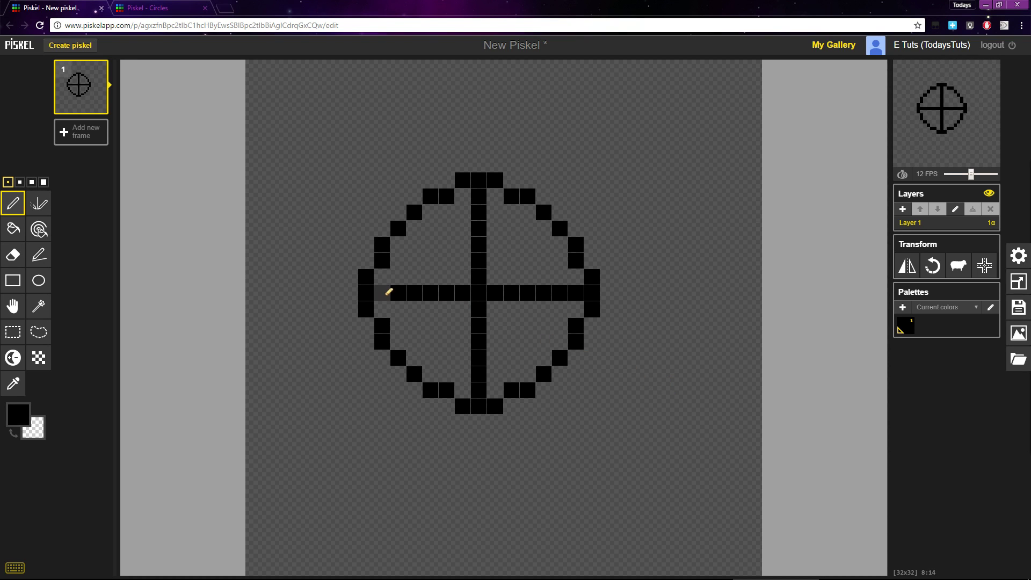
left_click_drag(389, 292, 575, 293)
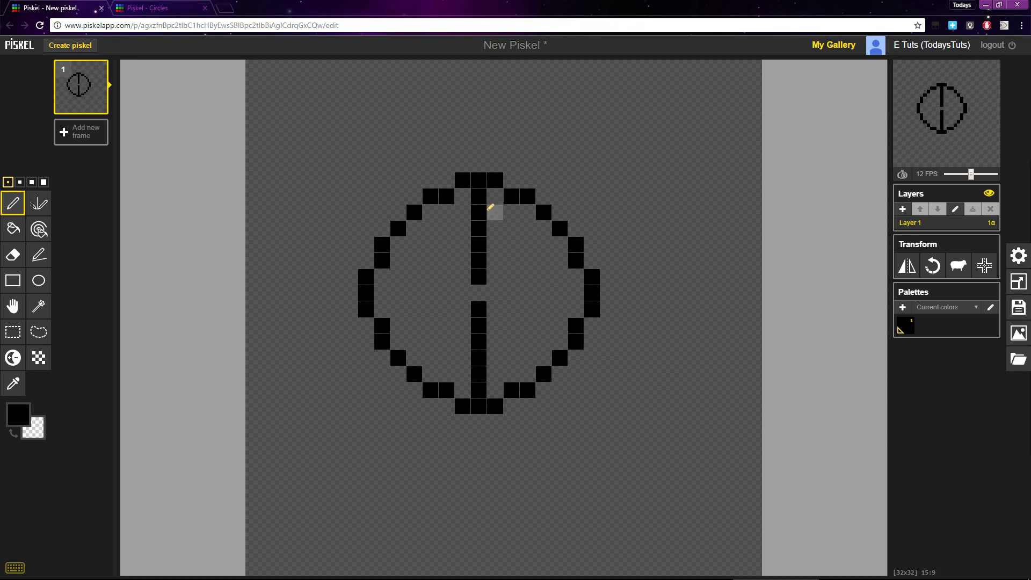
- Erase the remaining vertical bar pixels inside the circle with a right-drag
left_click_drag(490, 208, 486, 384)
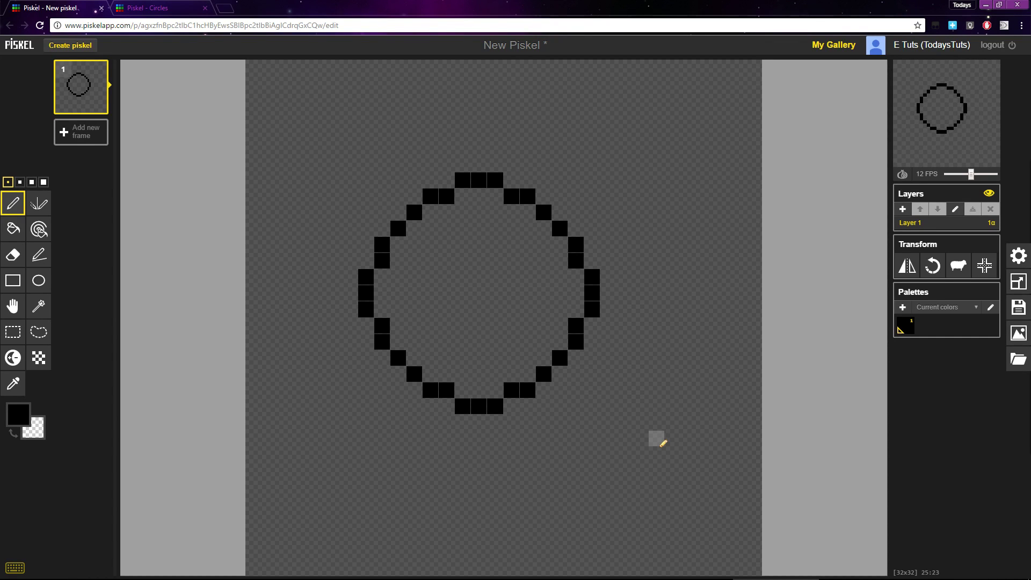
- Remove the top and bottom middle pixels and shift the circle's right half one pixel left
right_click(479, 181)
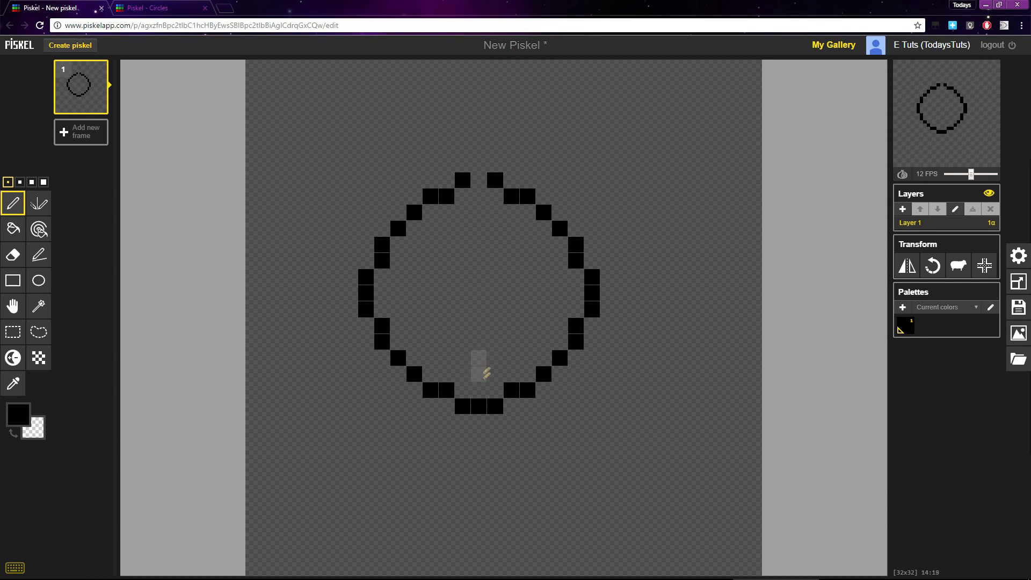
right_click(479, 406)
key("s")
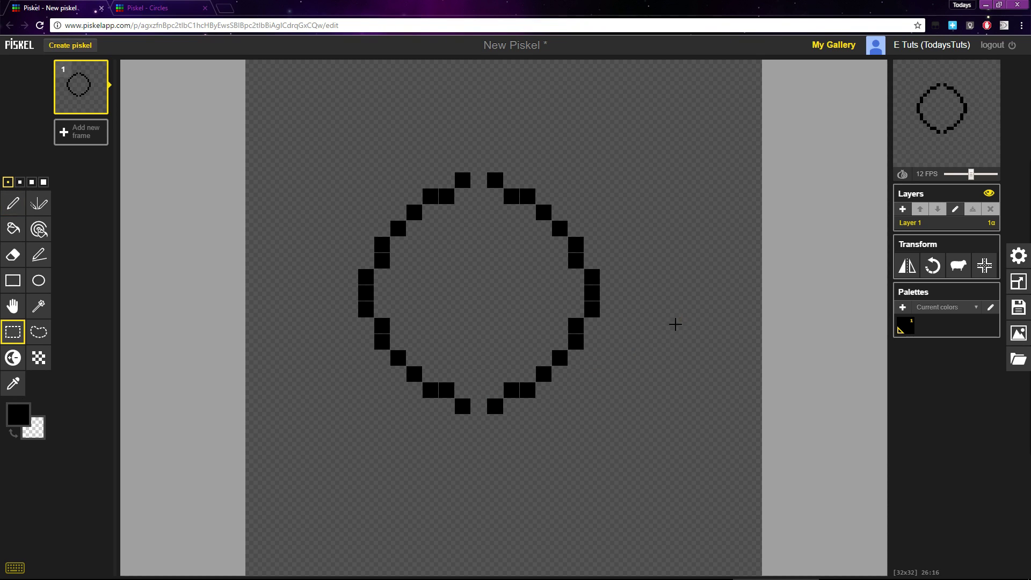
left_click_drag(657, 148, 478, 438)
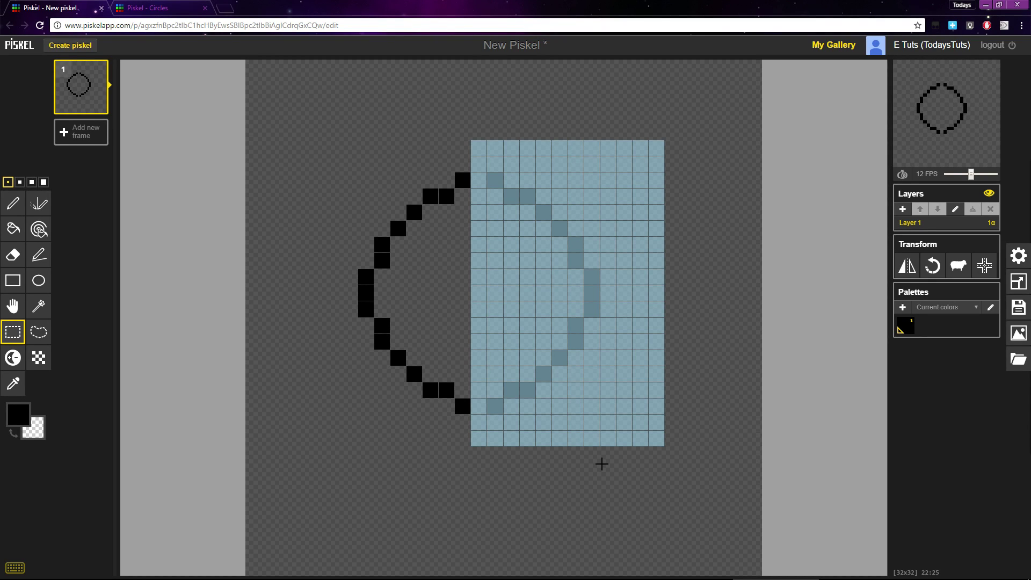
left_click_drag(559, 341, 548, 339)
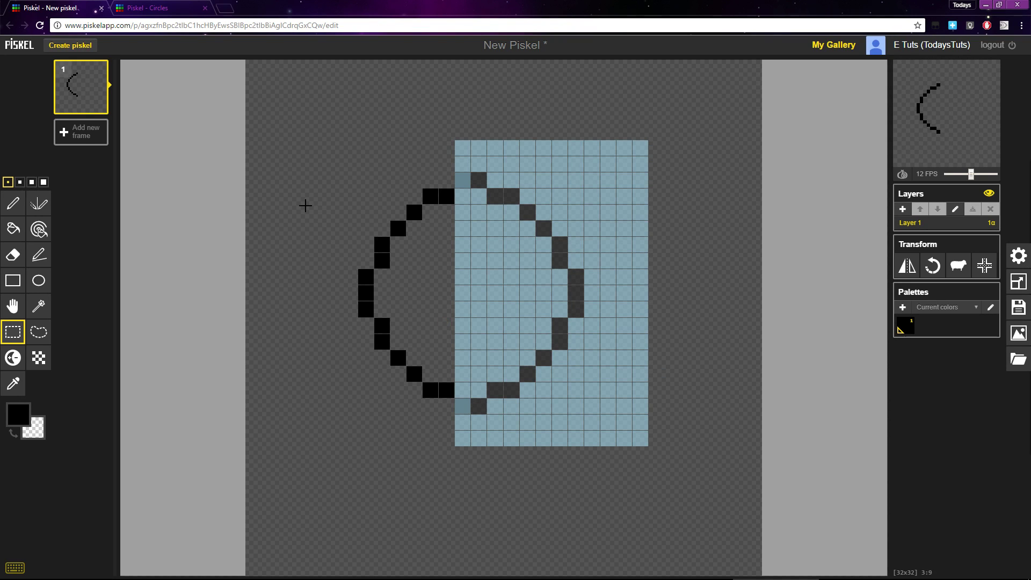
left_click(305, 206)
- Remove the left and right middle pixels and shift the circle's lower half up one pixel
left_click(12, 203)
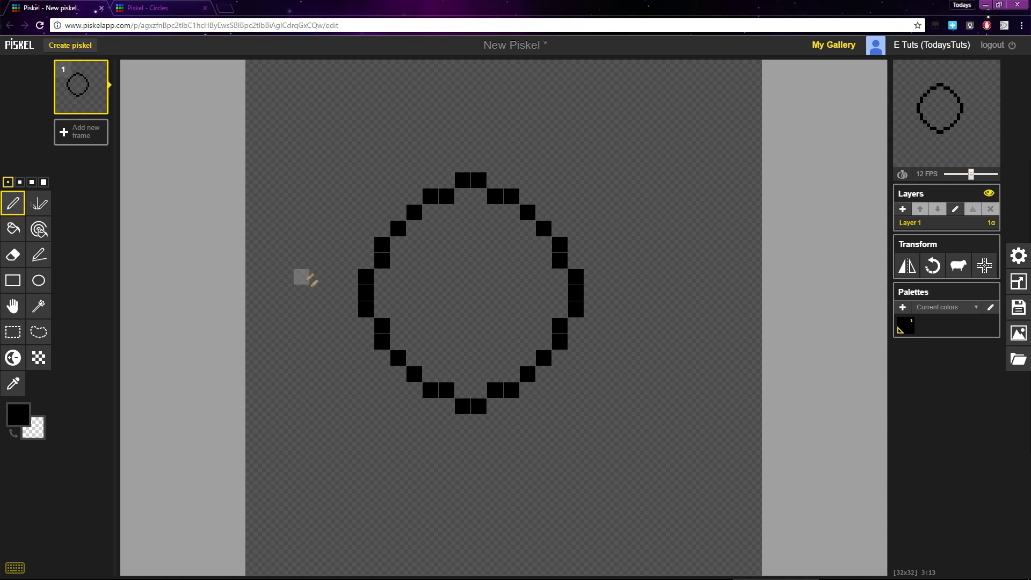
right_click(366, 294)
right_click(577, 293)
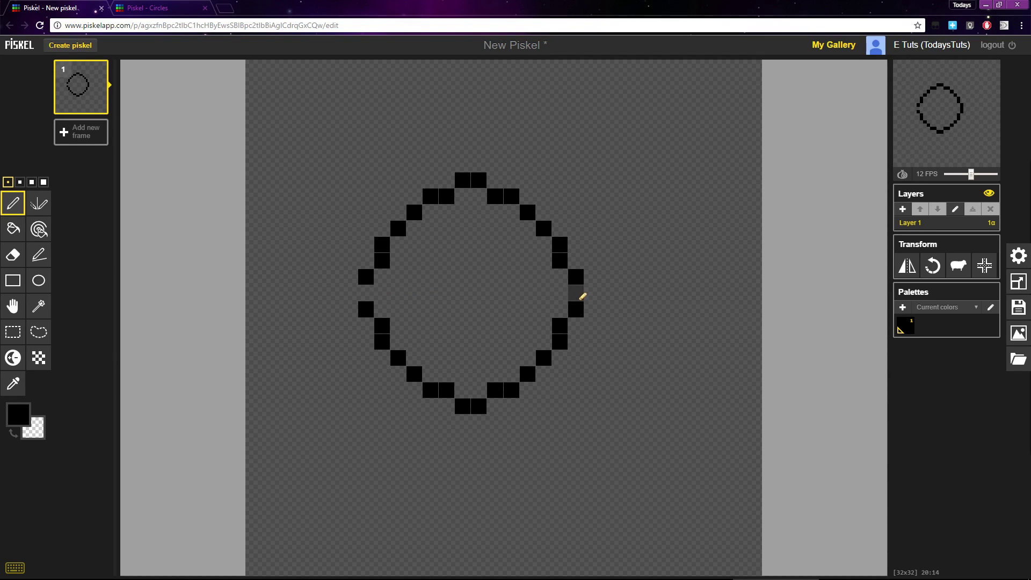
key("s")
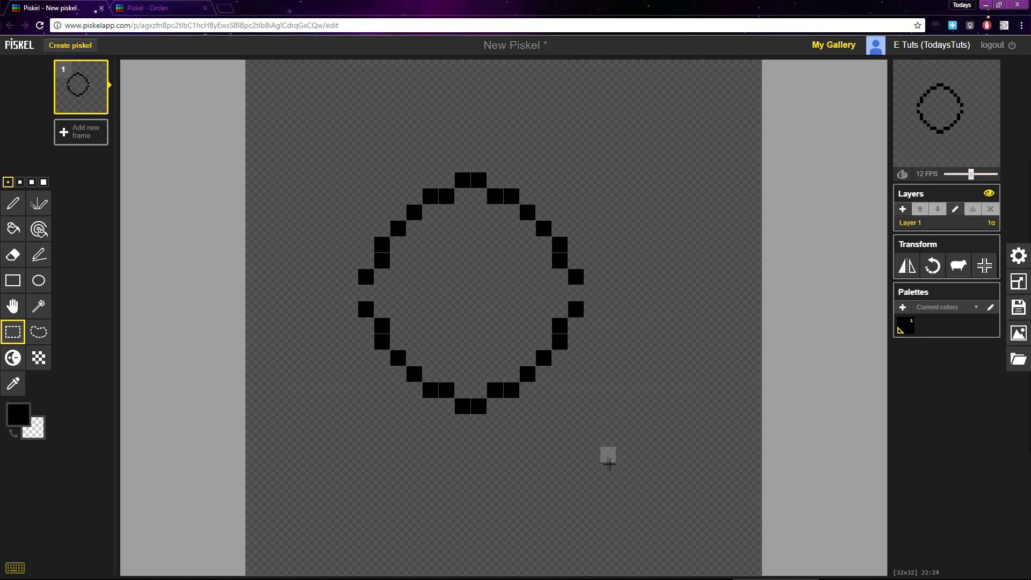
left_click_drag(609, 463, 322, 291)
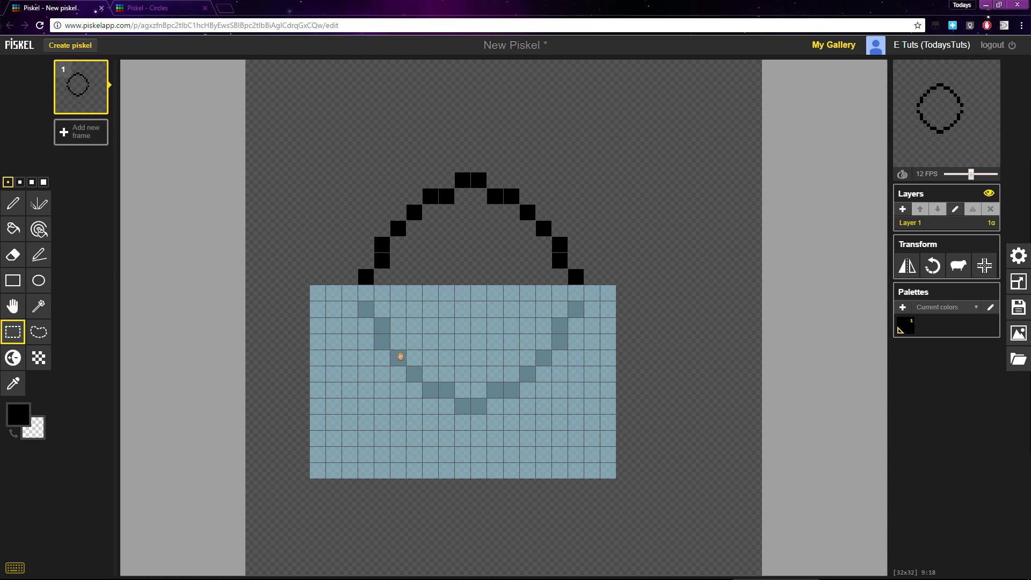
left_click_drag(401, 357, 403, 341)
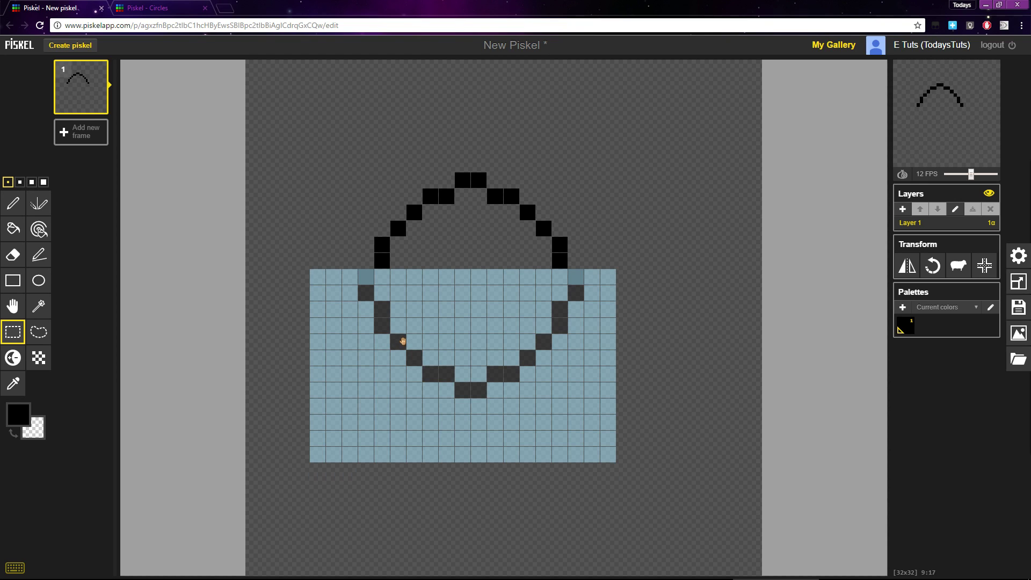
left_click(655, 213)
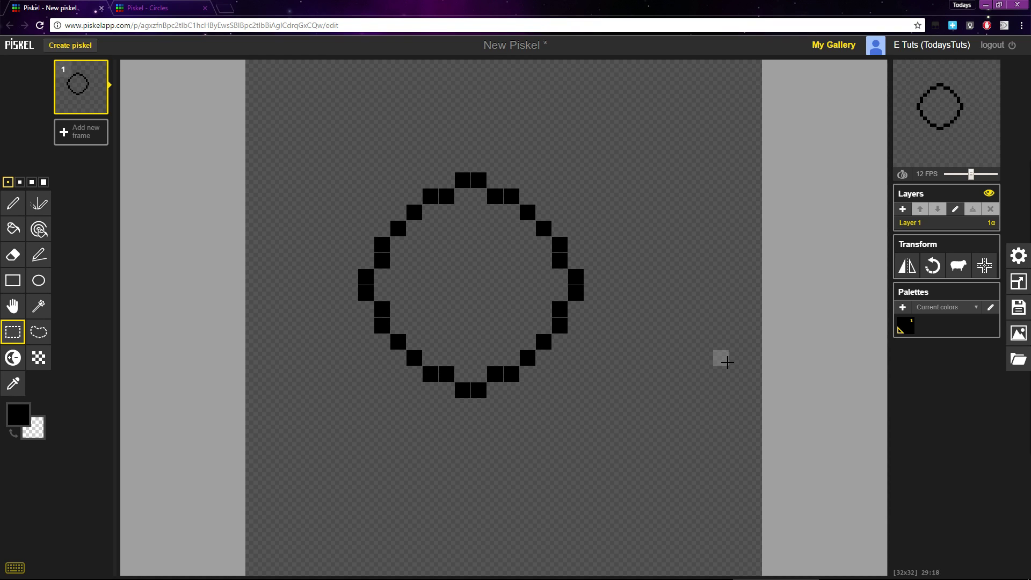
- Switch to the 'Piskel - Circles' tab showing the 64x64 sprite with two circle outlines
left_click(165, 13)
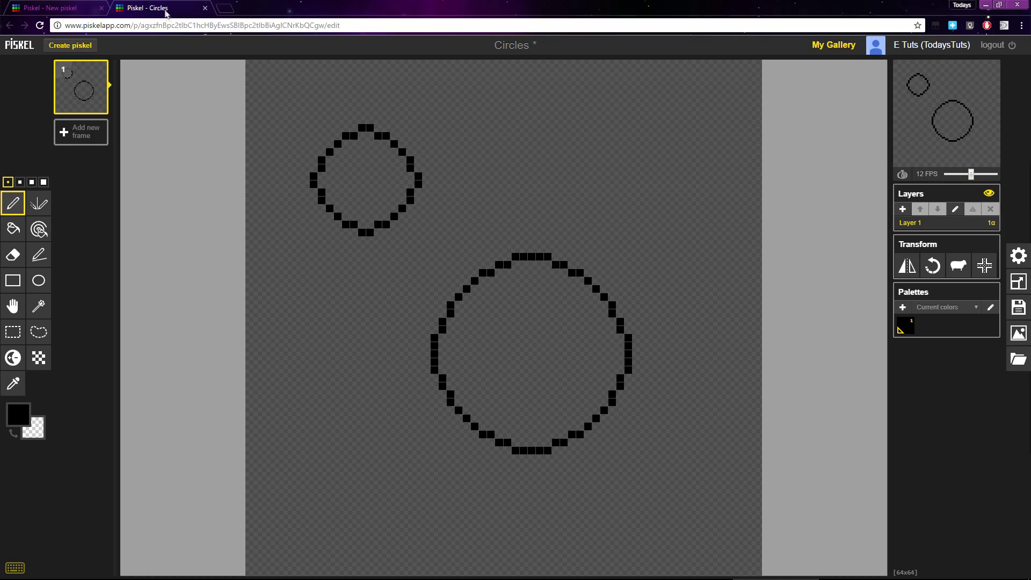